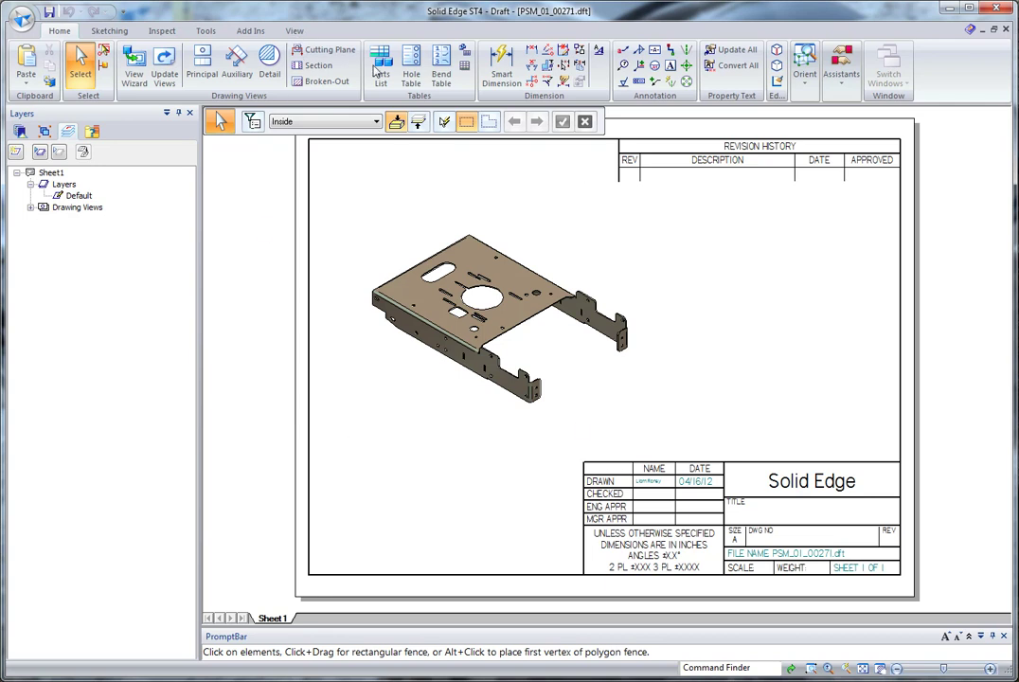
Display the drawing's background sheets and open the A-Sheet background fitted to the window
{"action": "left_click", "coordinate": [297, 31]}
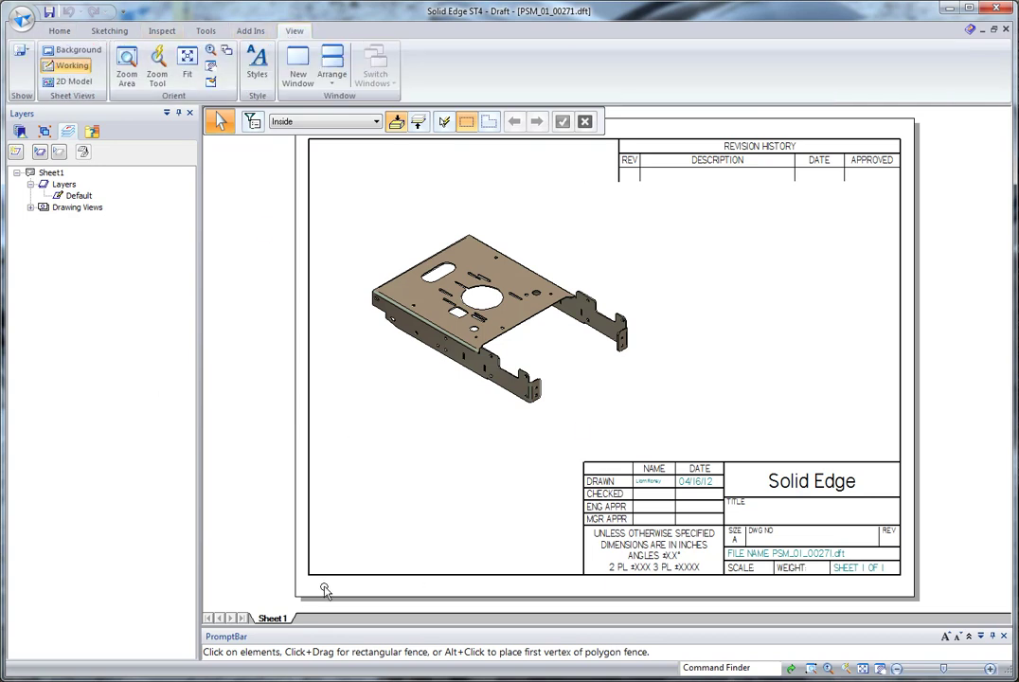
{"action": "left_click", "coordinate": [90, 54]}
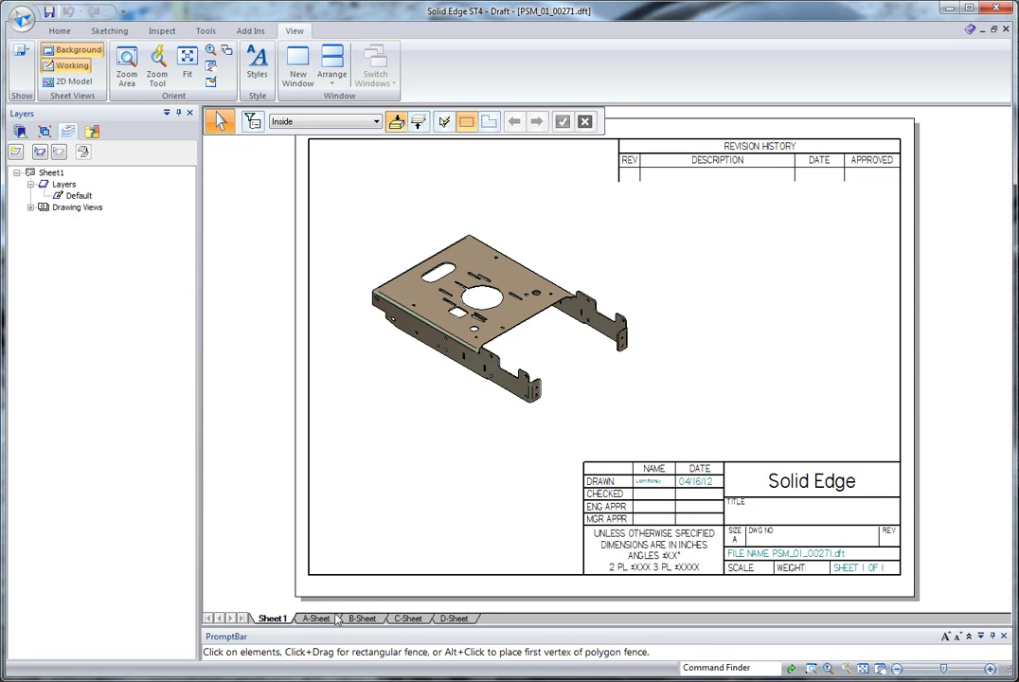
{"action": "left_click", "coordinate": [310, 617]}
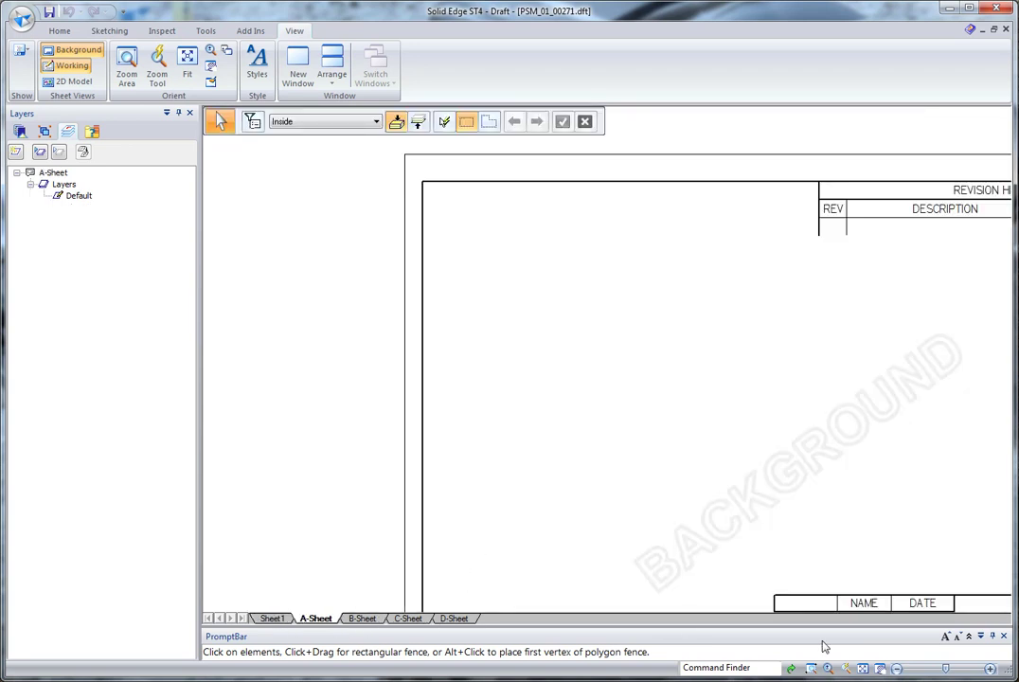
{"action": "left_click", "coordinate": [845, 669]}
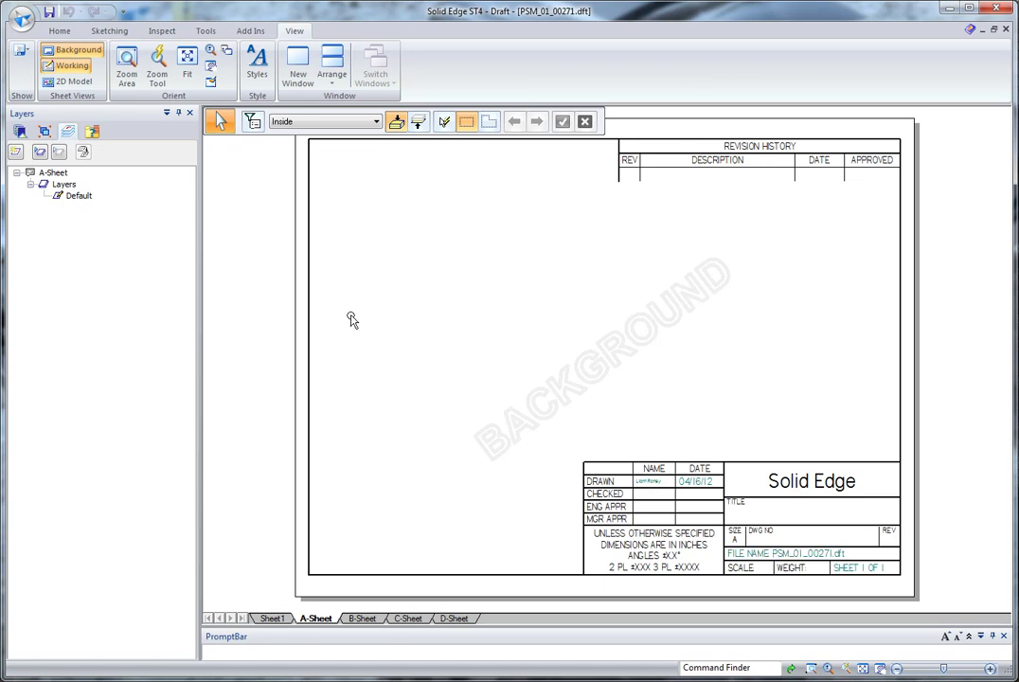
Delete the black border, title block and revision table from A-Sheet, using SmartSelect with the Color criterion
{"action": "left_click", "coordinate": [444, 128]}
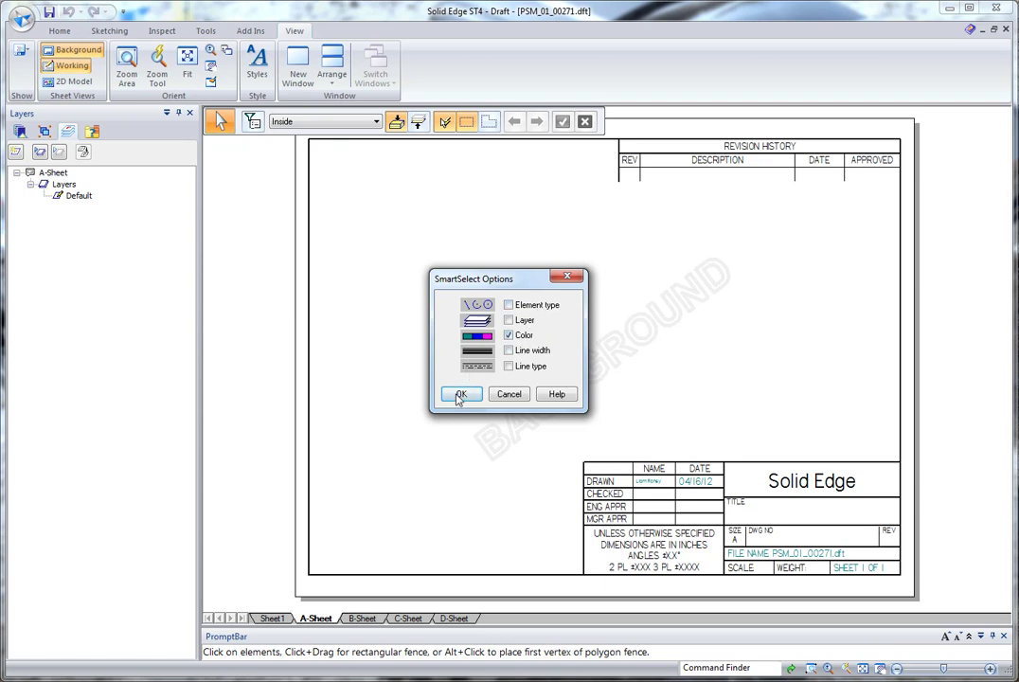
{"action": "left_click", "coordinate": [461, 393]}
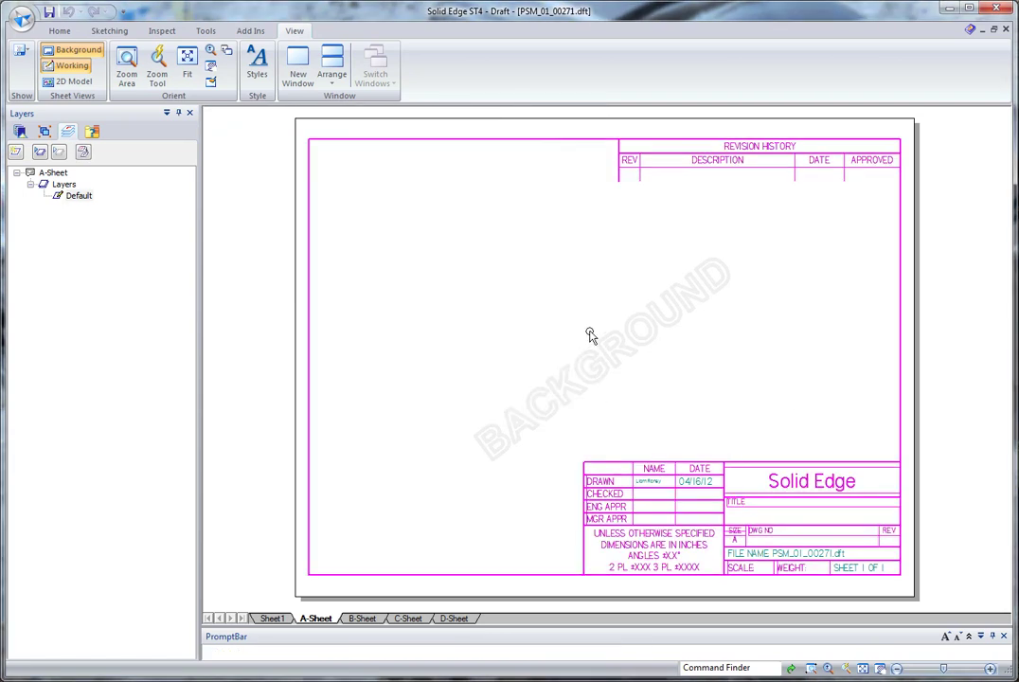
{"action": "key", "text": "Delete"}
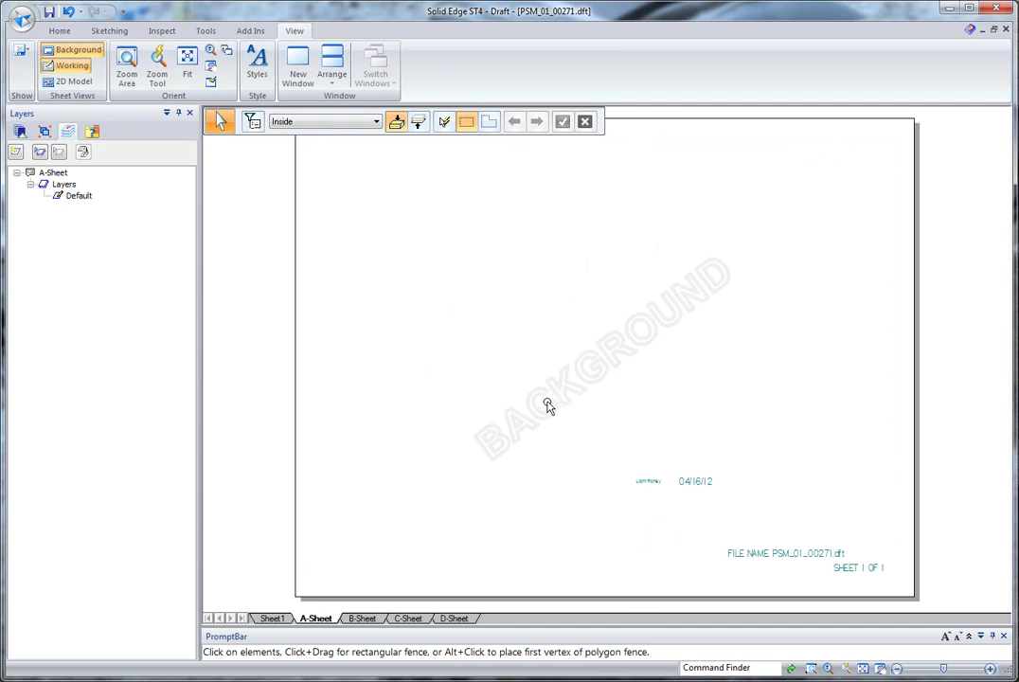
Group the remaining title block text fields on A-Sheet under the name Property Text
{"action": "left_click_drag", "start_coordinate": [547, 405], "coordinate": [899, 592]}
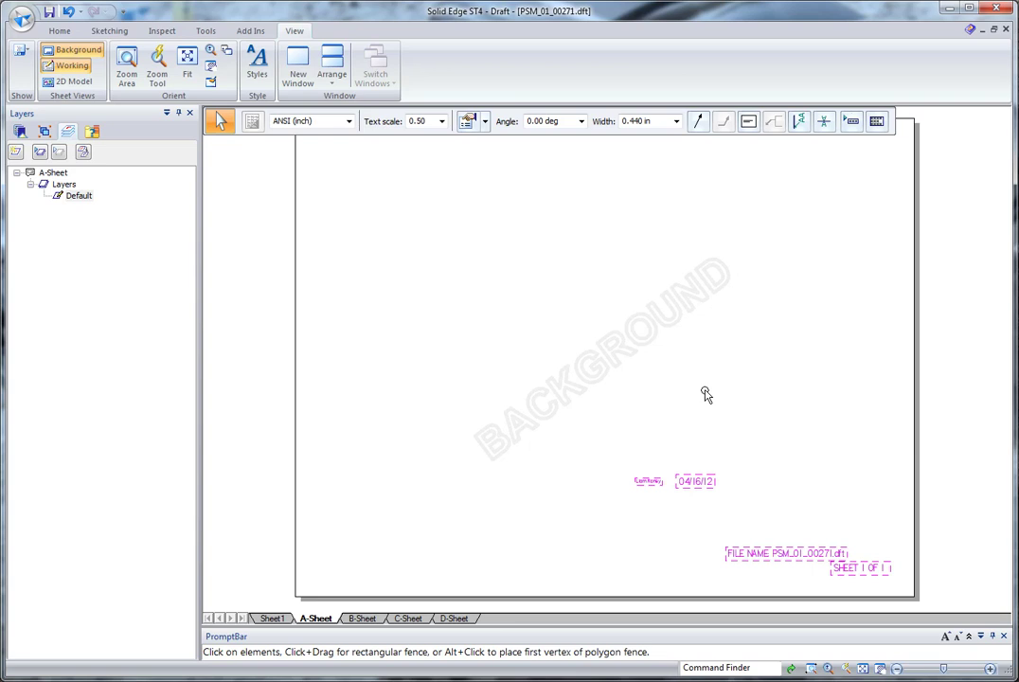
{"action": "left_click", "coordinate": [726, 667]}
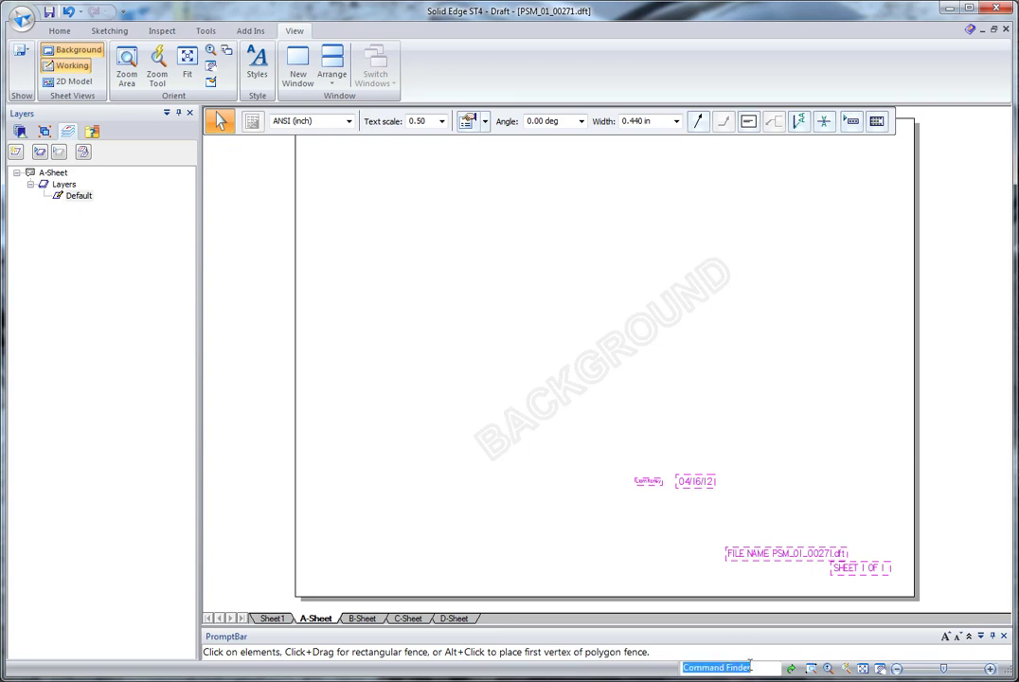
{"action": "type", "text": "group"}
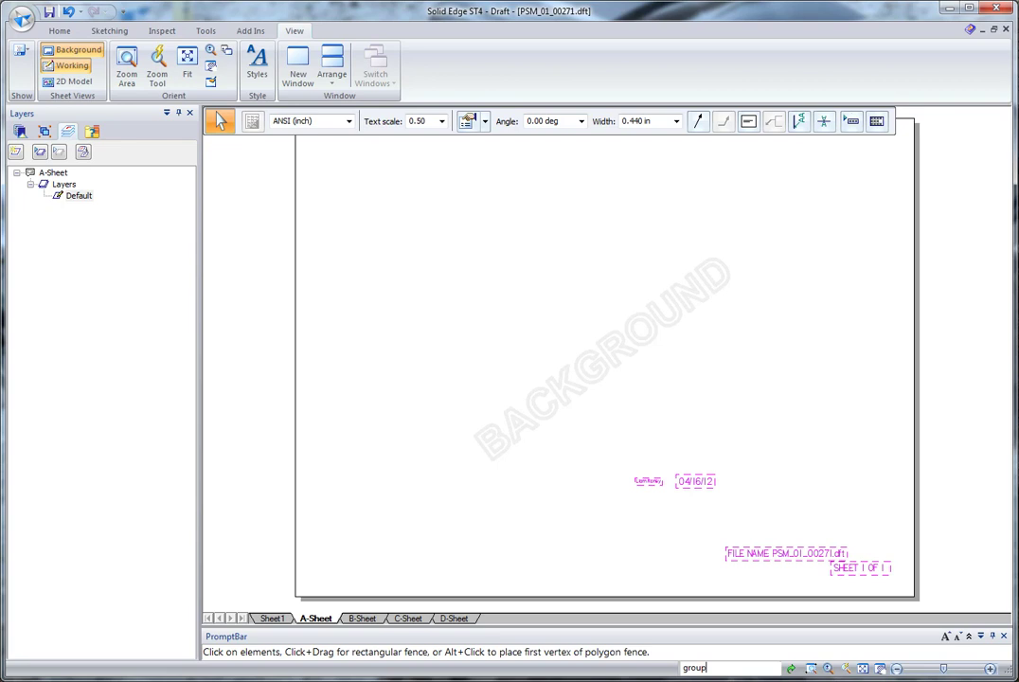
{"action": "key", "text": "Return"}
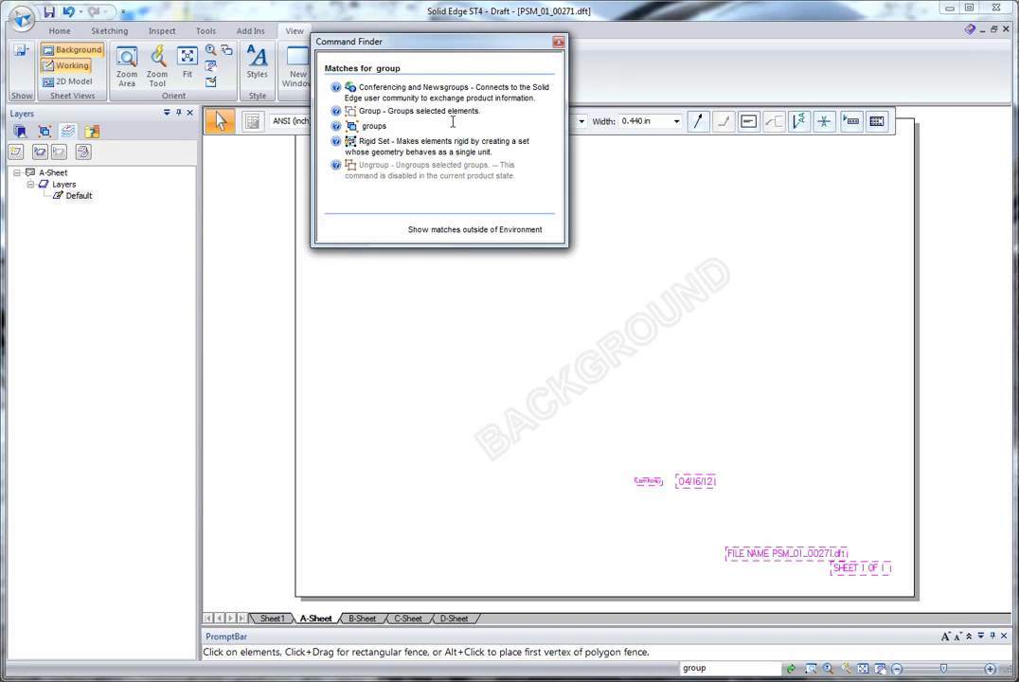
{"action": "mouse_move", "coordinate": [444, 116]}
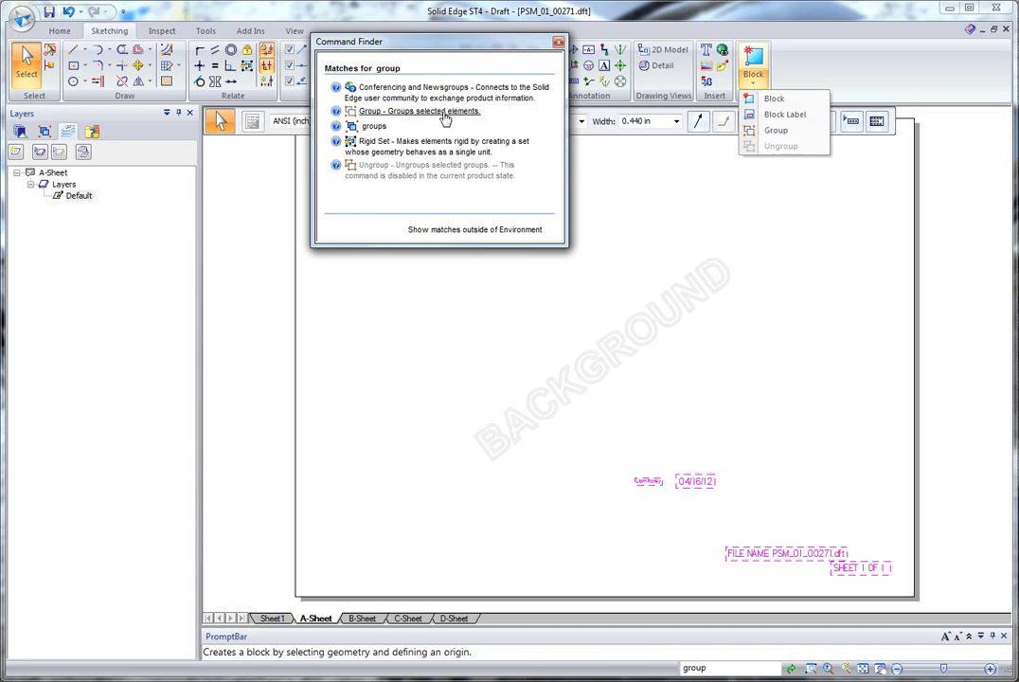
{"action": "left_click", "coordinate": [445, 116]}
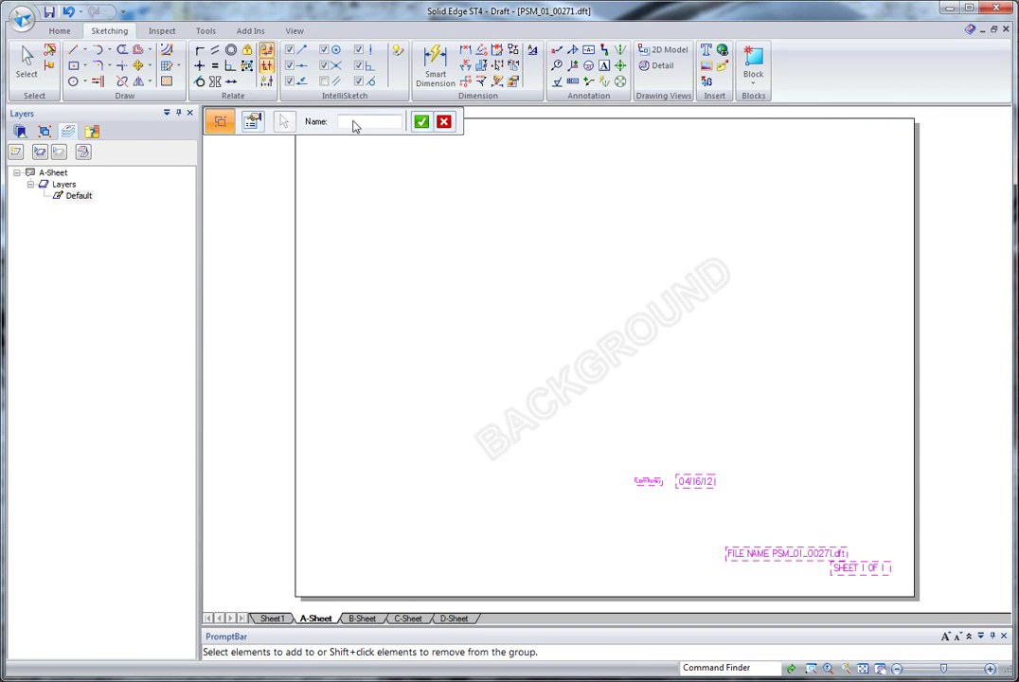
{"action": "left_click", "coordinate": [354, 127]}
{"action": "type", "text": "Property Text"}
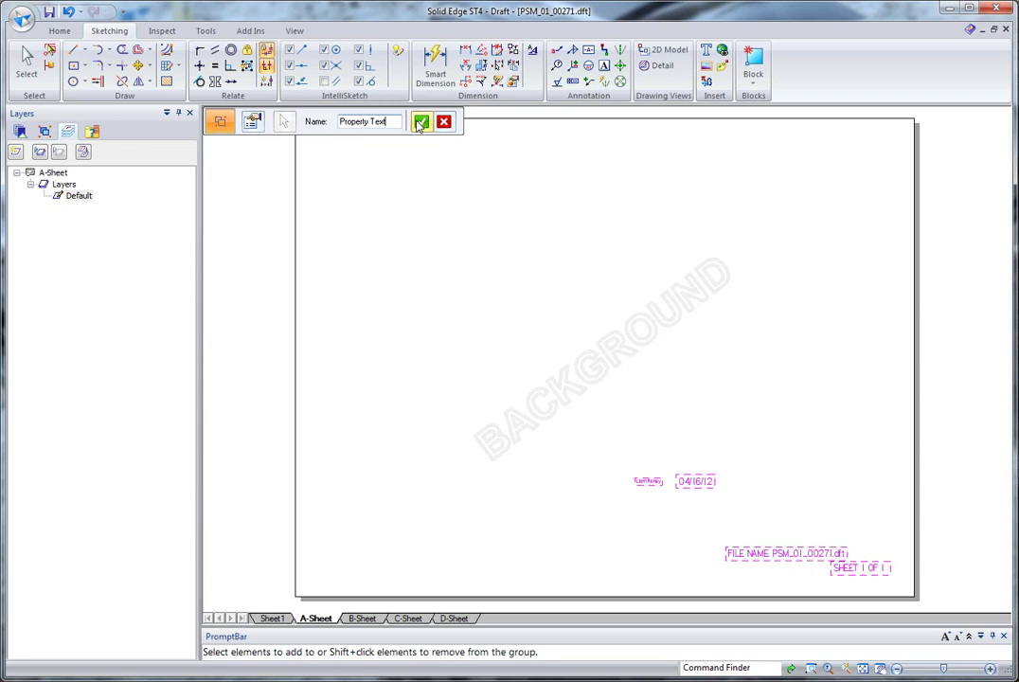
{"action": "left_click", "coordinate": [421, 122]}
{"action": "right_click", "coordinate": [439, 324]}
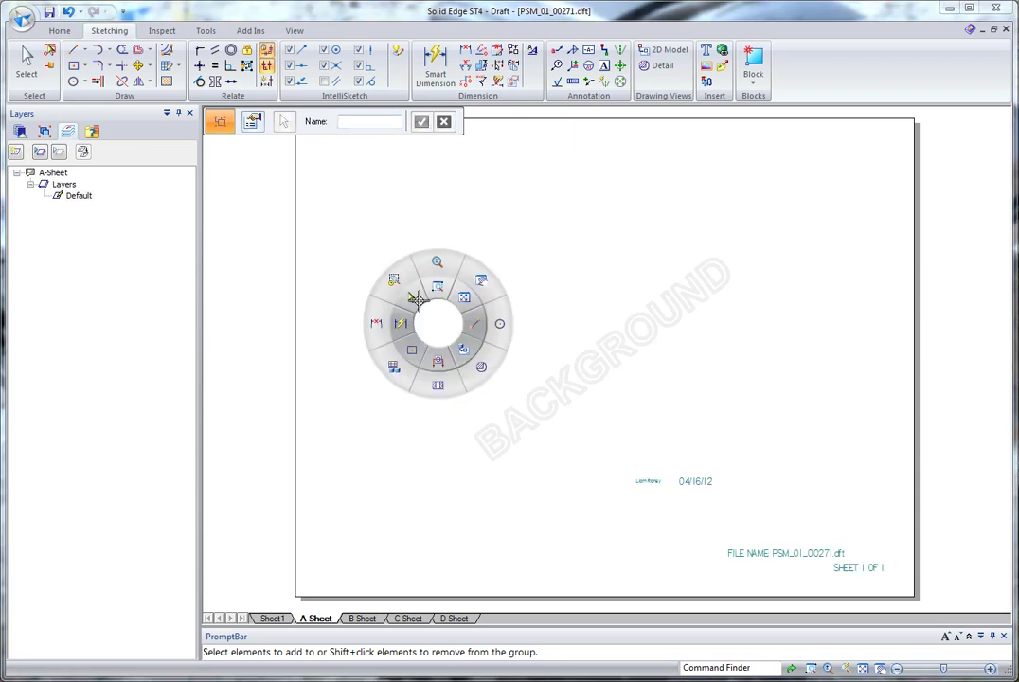
{"action": "left_click", "coordinate": [417, 296]}
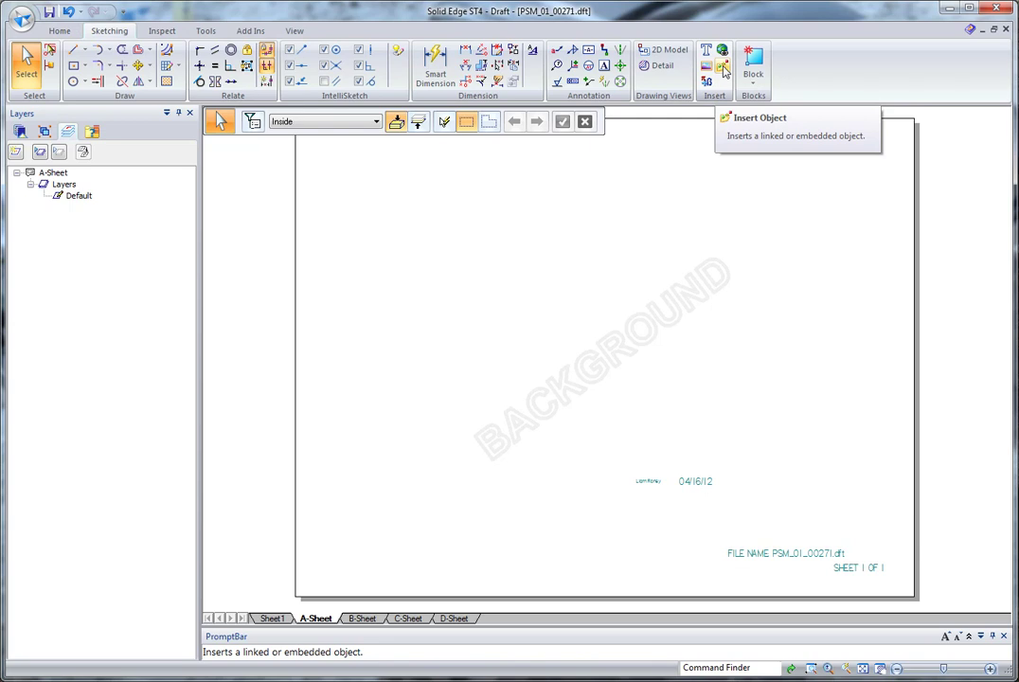
Insert Seed A Sheet.dft as a linked object from file and place it centred on the A-Sheet background
{"action": "left_click", "coordinate": [722, 68]}
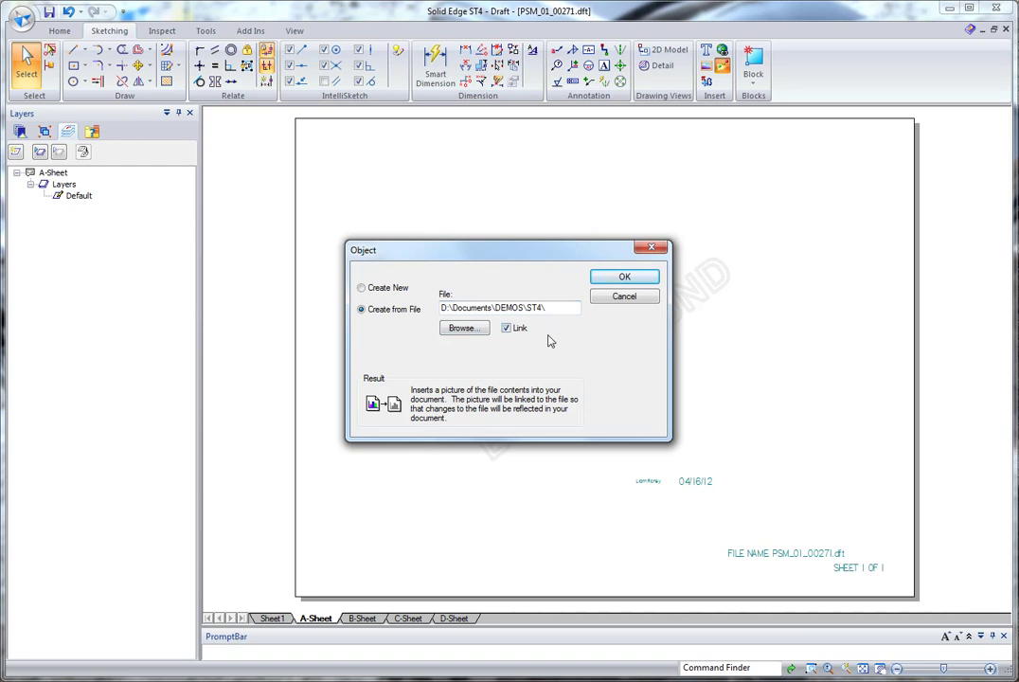
{"action": "left_click", "coordinate": [466, 328]}
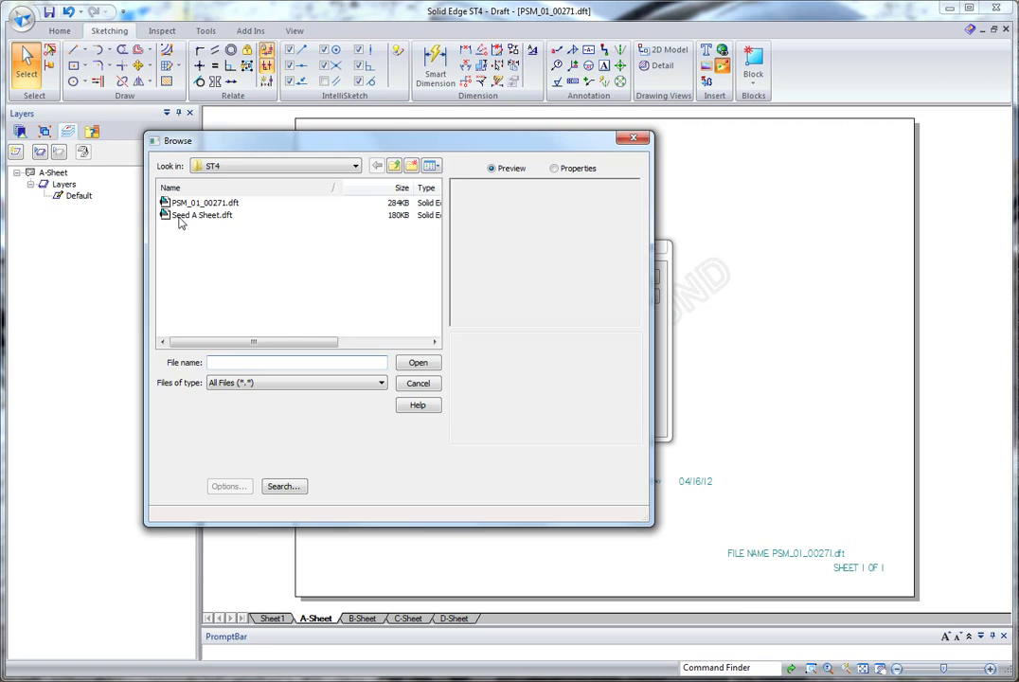
{"action": "left_click", "coordinate": [188, 216]}
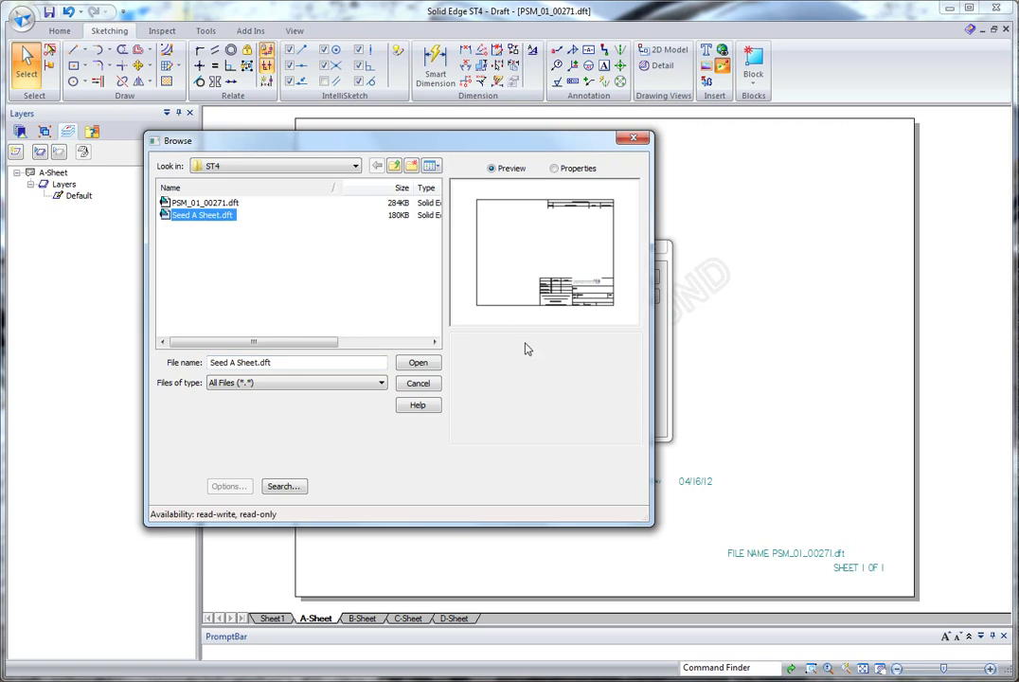
{"action": "left_click", "coordinate": [417, 362]}
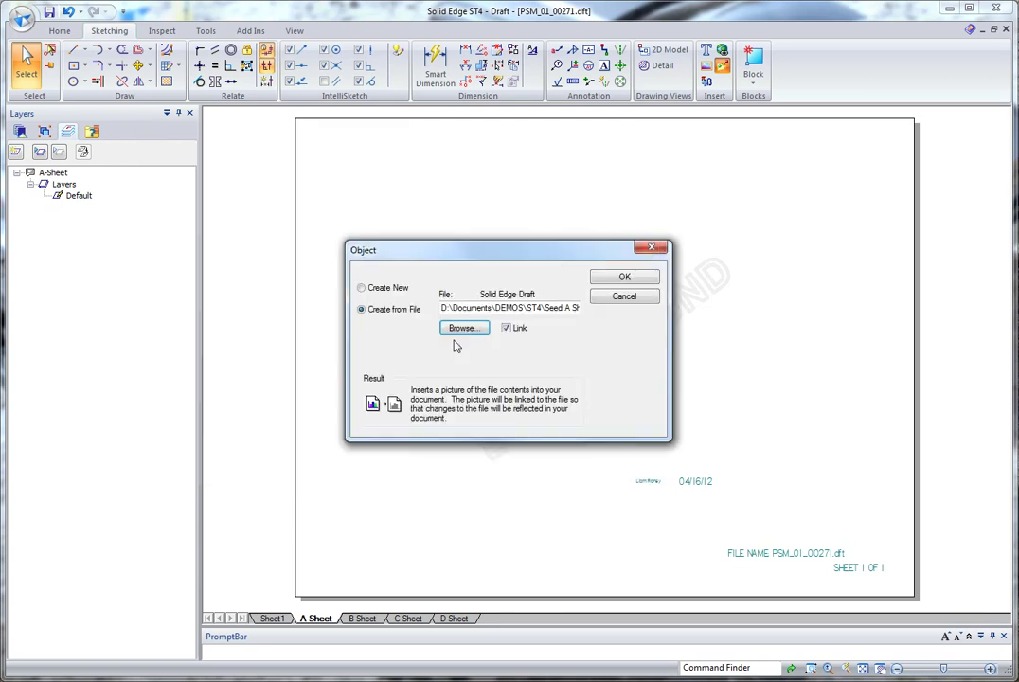
{"action": "left_click", "coordinate": [622, 278]}
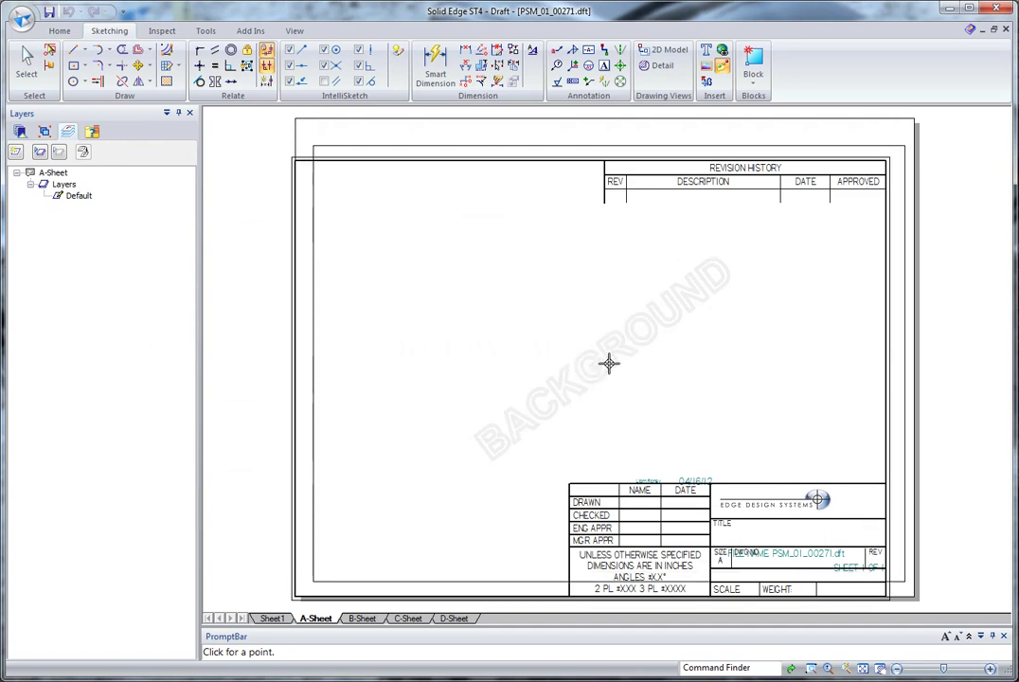
{"action": "left_click", "coordinate": [619, 349]}
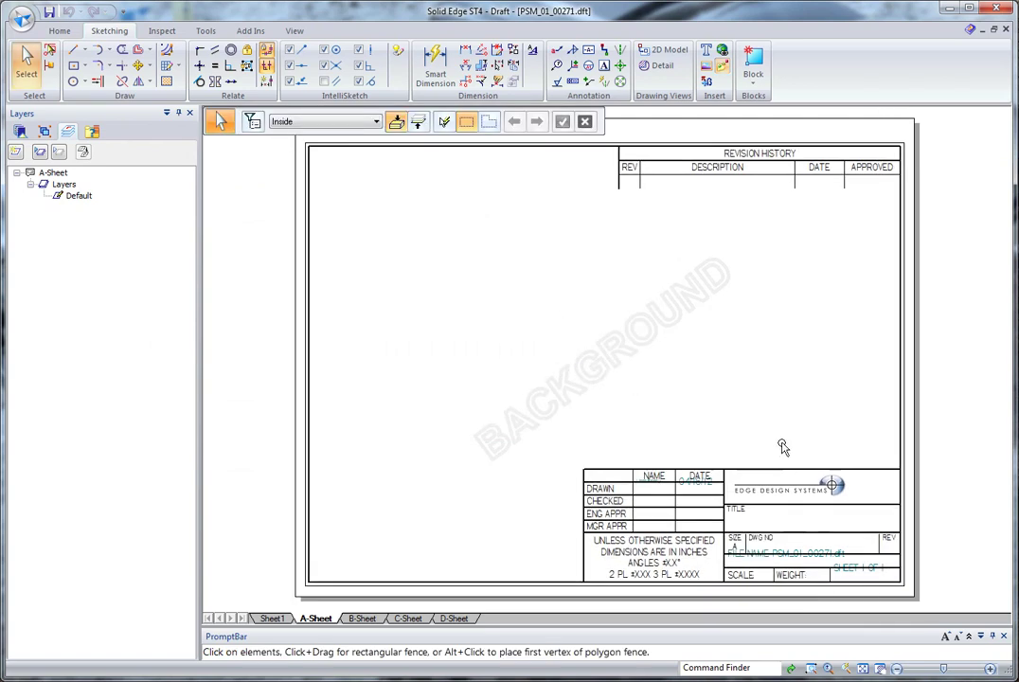
Move the Property Text group slightly down into the new title block's cells and return to Sheet1
{"action": "left_click", "coordinate": [690, 489]}
{"action": "left_click", "coordinate": [692, 491]}
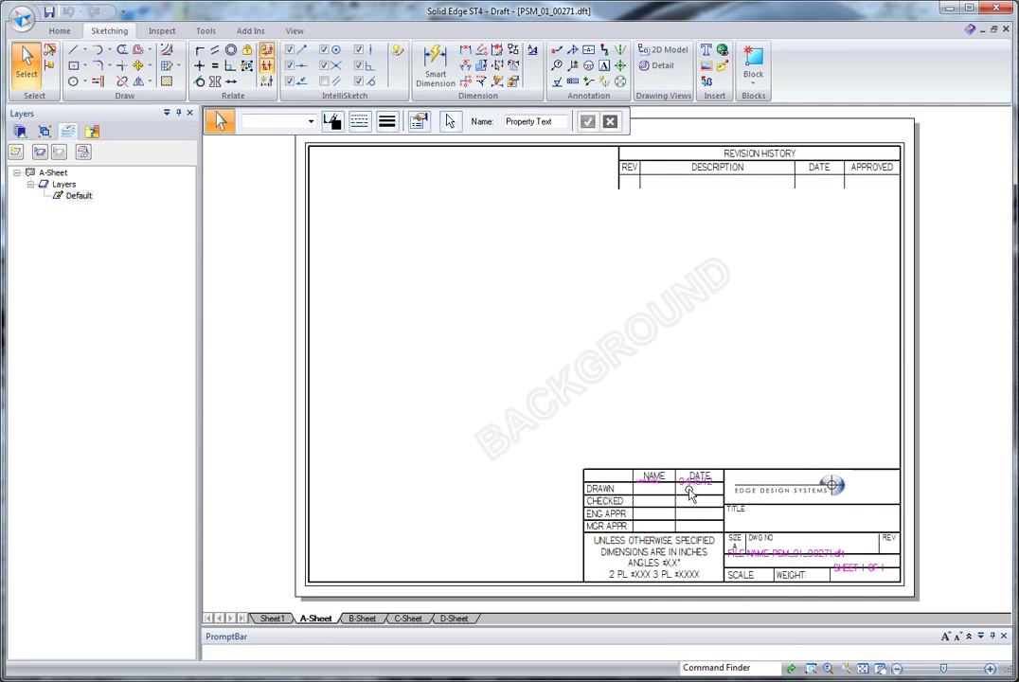
{"action": "key", "text": "Escape"}
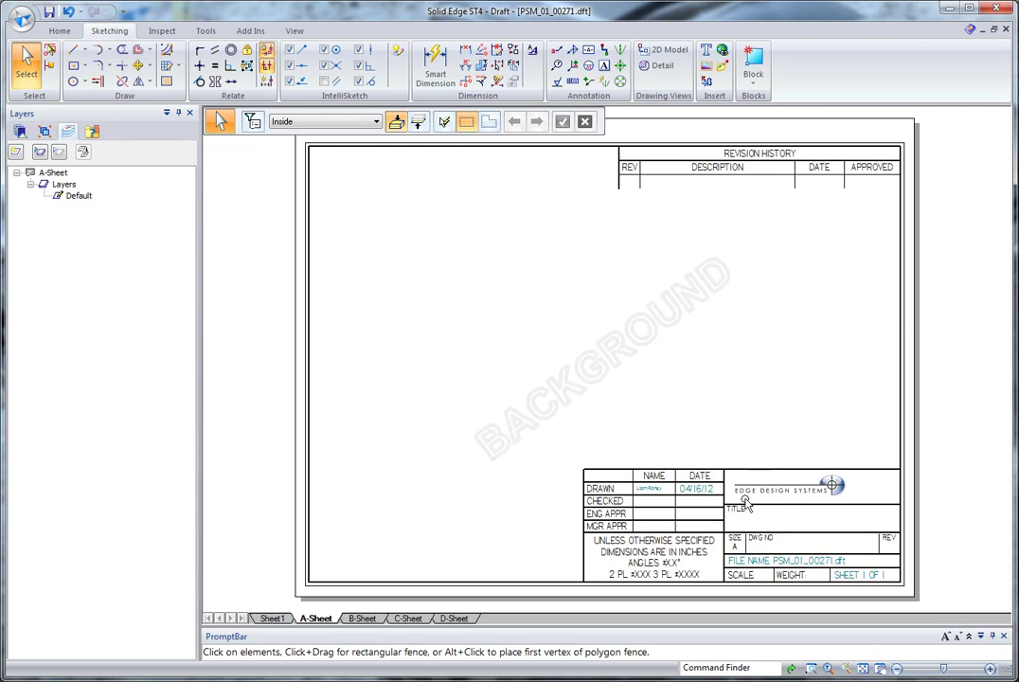
{"action": "left_click", "coordinate": [271, 619]}
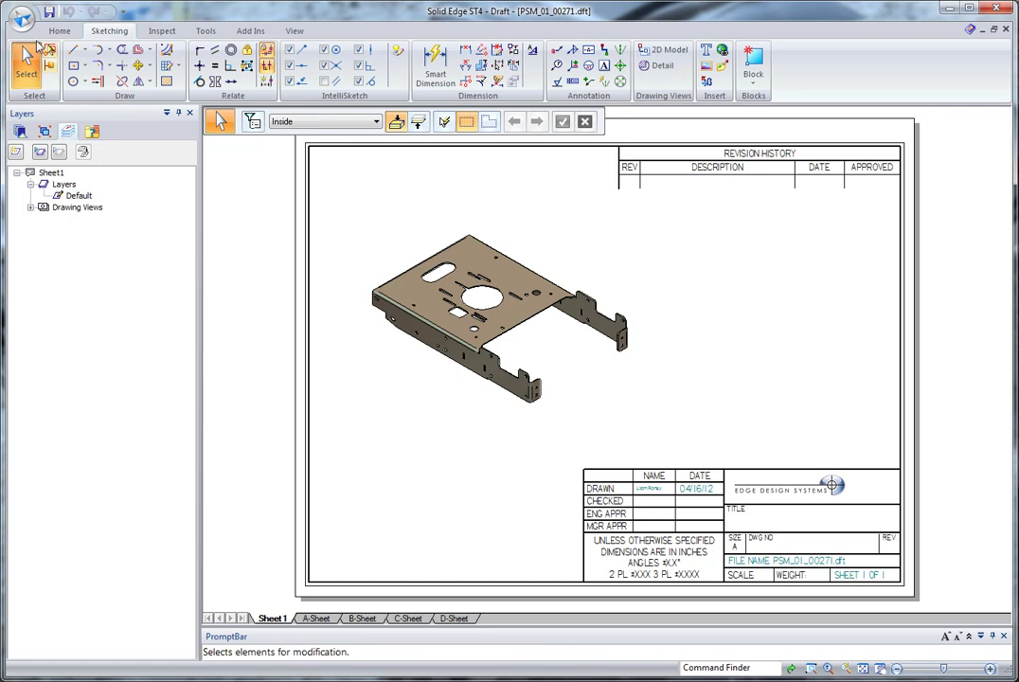
In Seed A Sheet.dft, move the Edge Design Systems logo out of the title block to its lower-left side, and return to PSM_01_00271.dft
{"action": "left_click", "coordinate": [21, 17]}
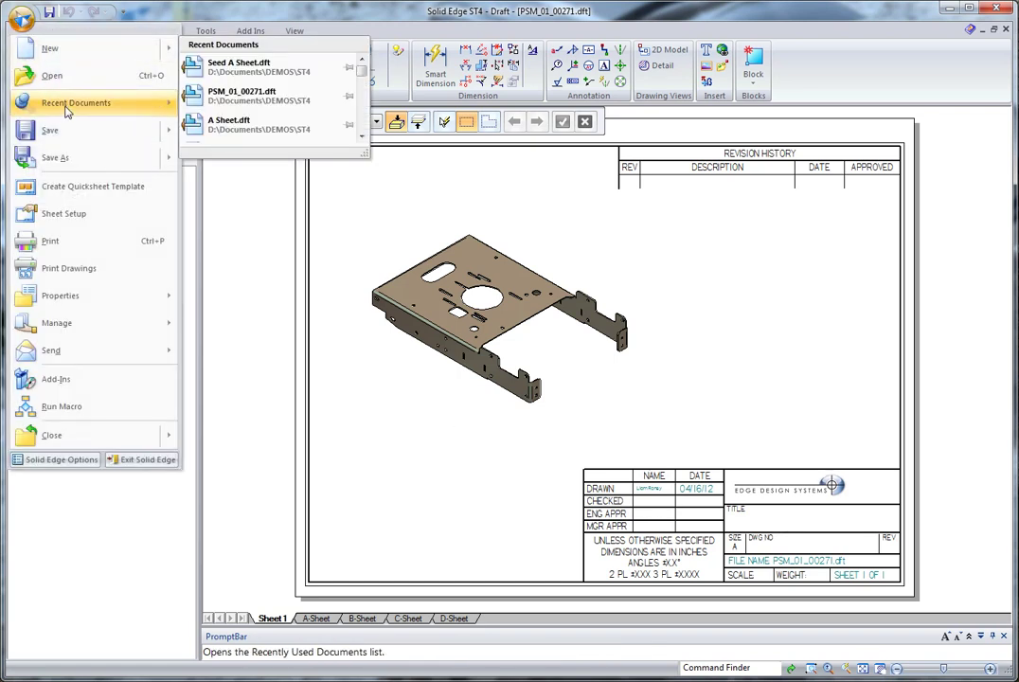
{"action": "left_click", "coordinate": [239, 66]}
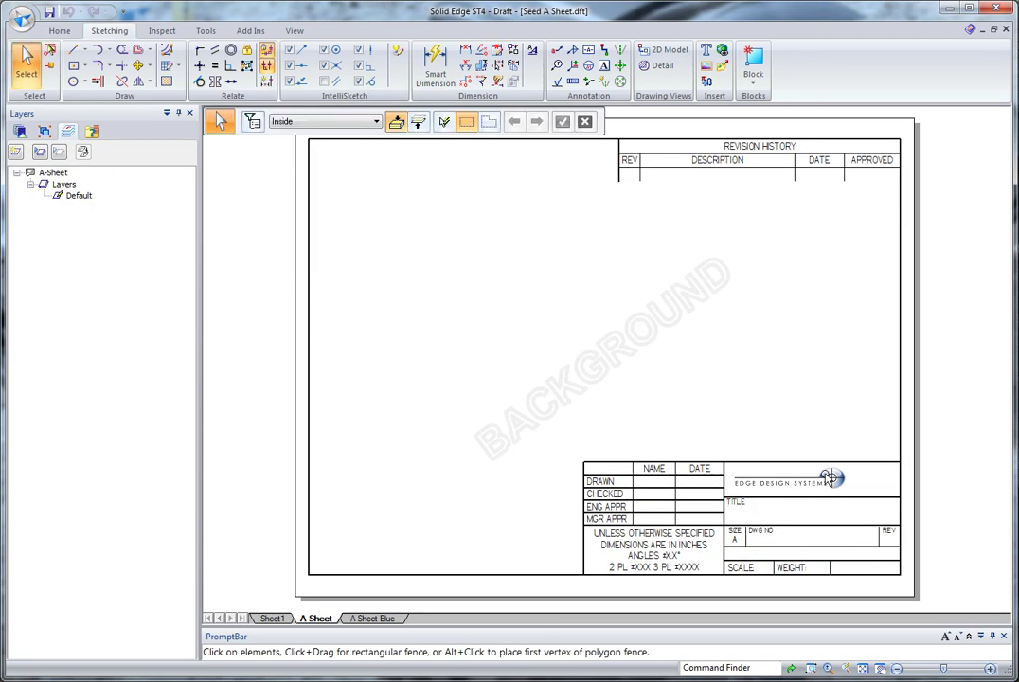
{"action": "left_click_drag", "start_coordinate": [820, 476], "coordinate": [455, 557]}
{"action": "left_click", "coordinate": [457, 353]}
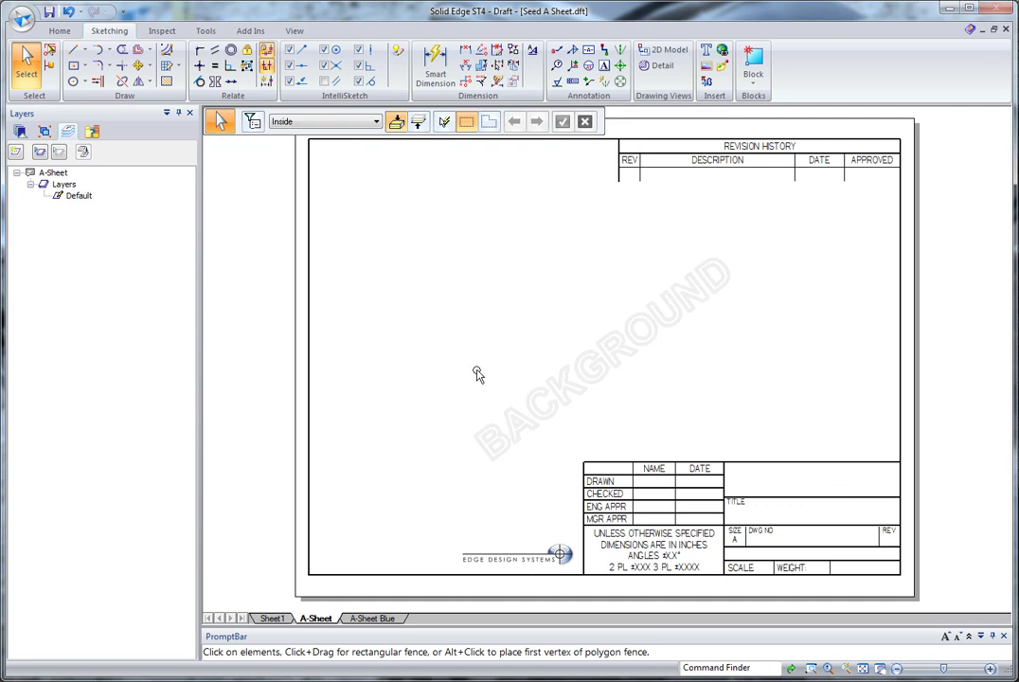
{"action": "key", "text": "ctrl+Tab"}
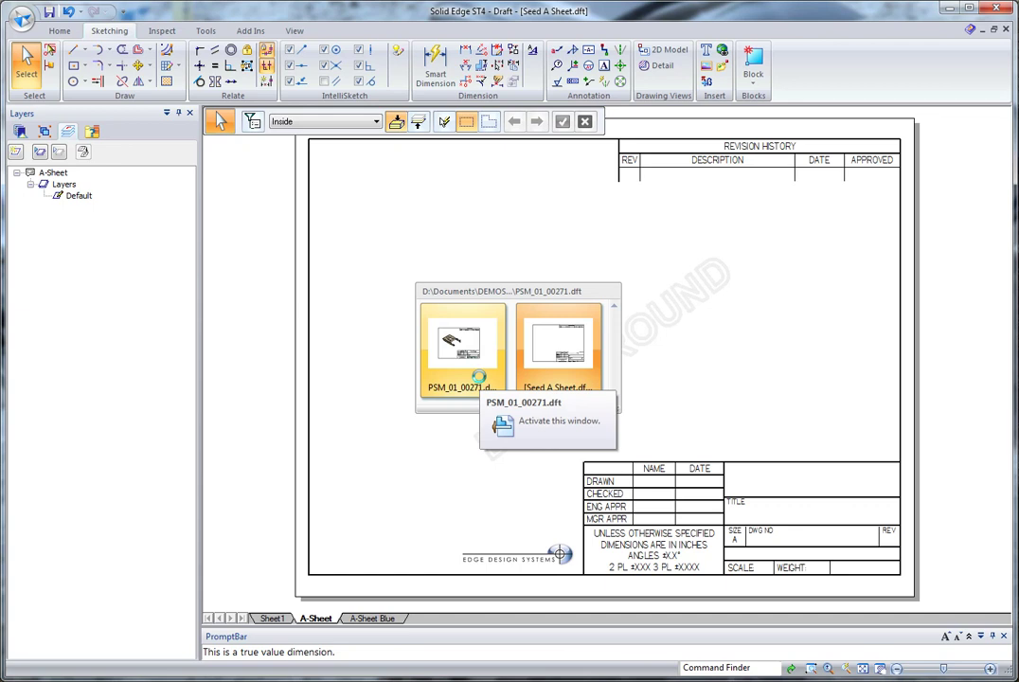
{"action": "left_click", "coordinate": [455, 377]}
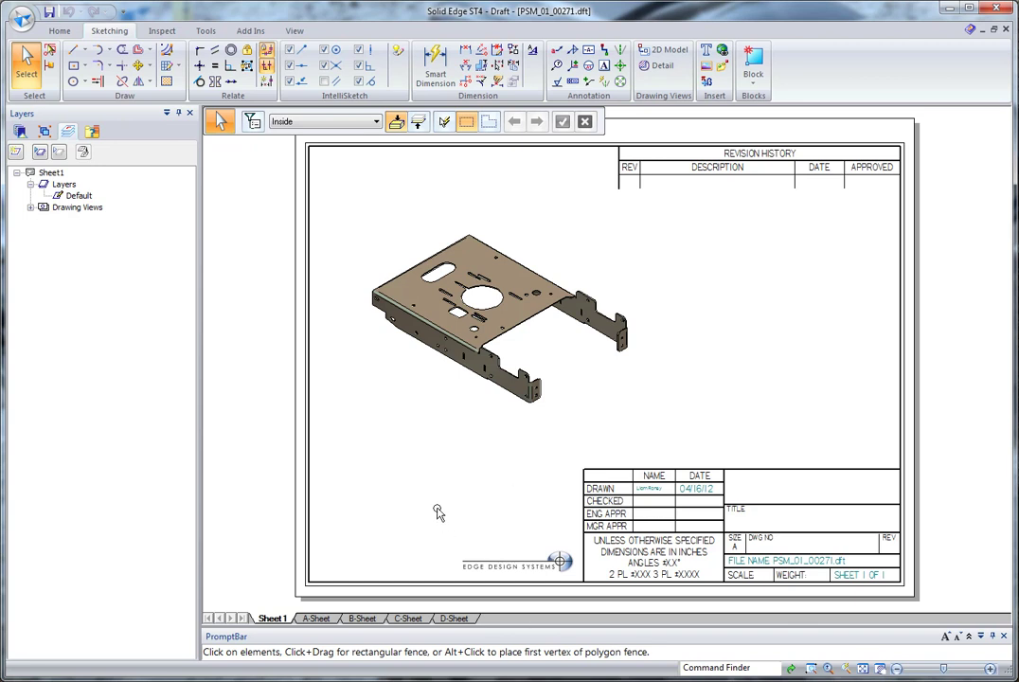
View the A-Sheet Blue background in Seed A Sheet.dft and switch back to PSM_01_00271.dft
{"action": "key", "text": "ctrl+Tab"}
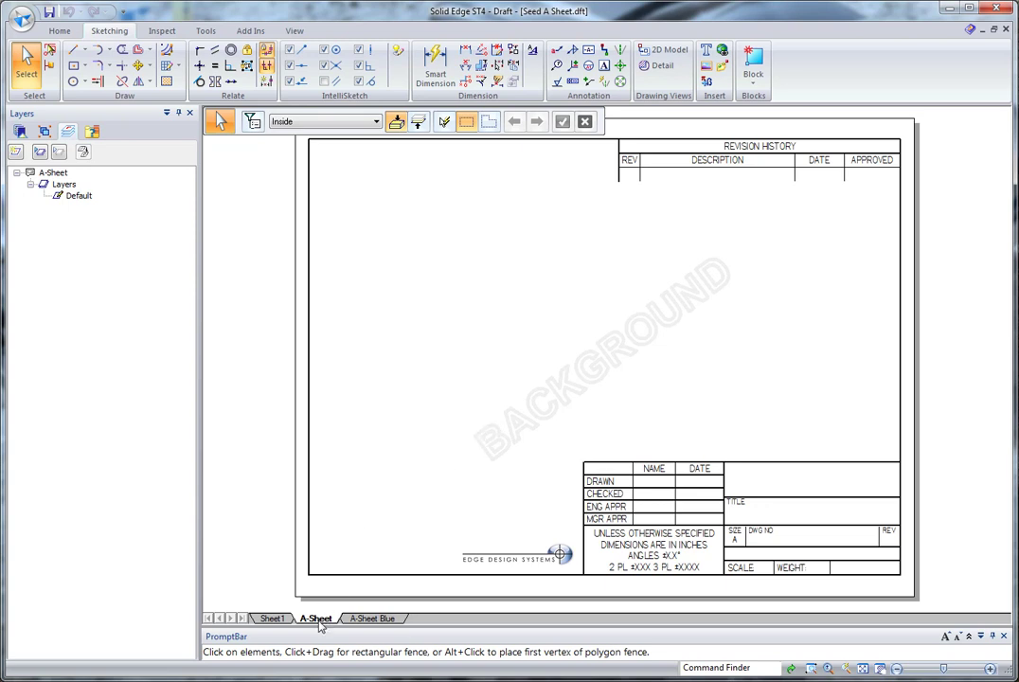
{"action": "left_click", "coordinate": [381, 619]}
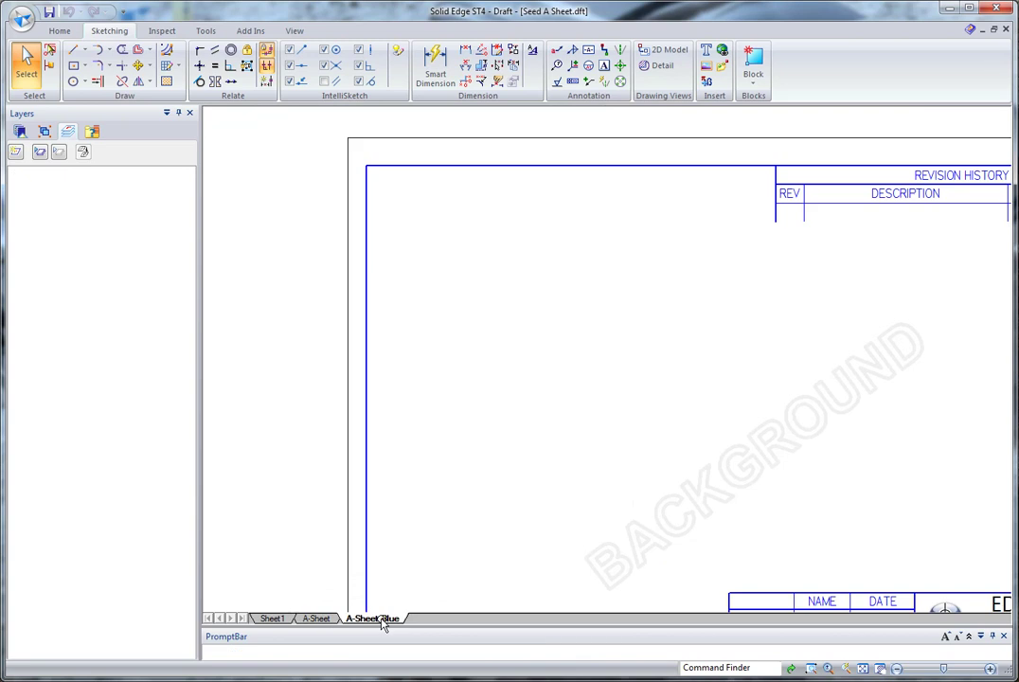
{"action": "left_click", "coordinate": [864, 667]}
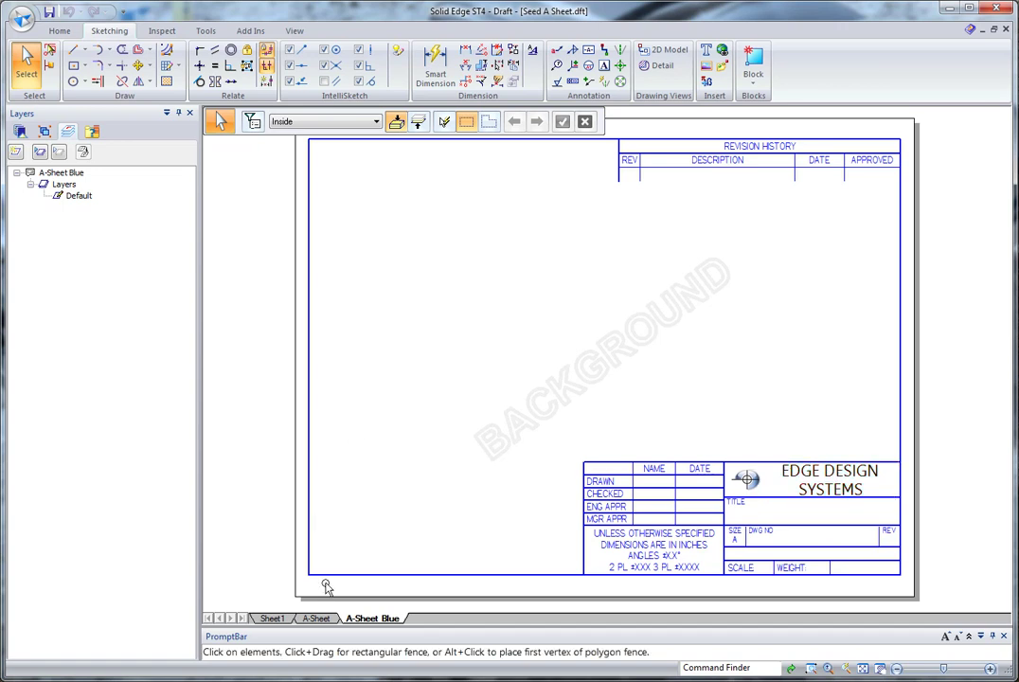
{"action": "key", "text": "ctrl+Tab"}
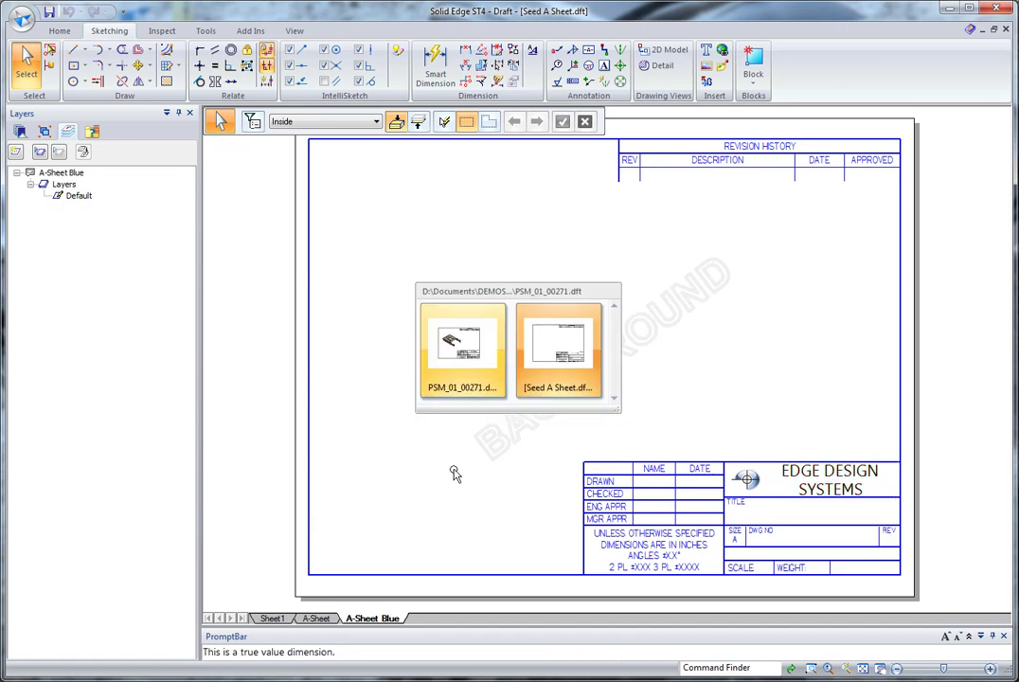